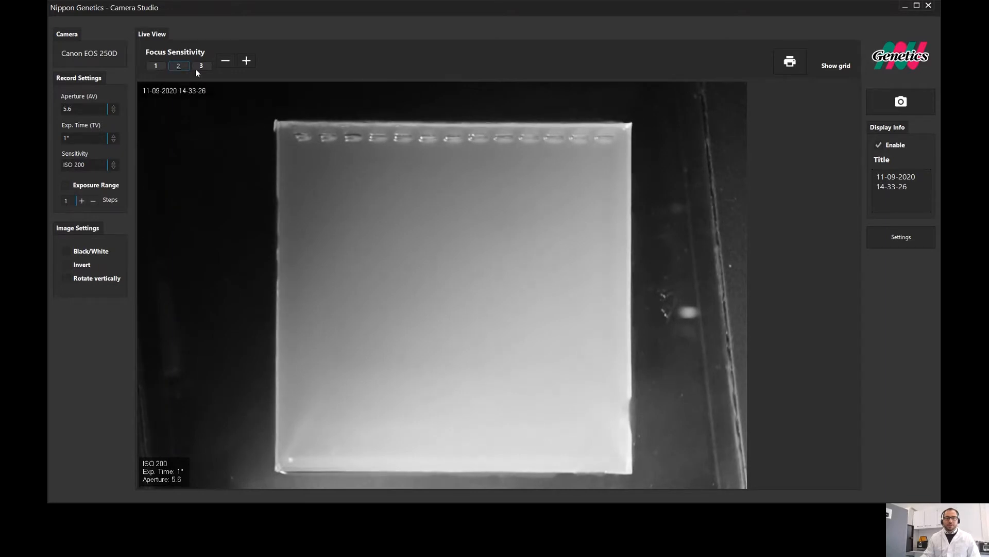
Step: Use Focus Sensitivity 1 and zoom in on the gel's well row to check focus
{"action": "left_click", "coordinate": [157, 66]}
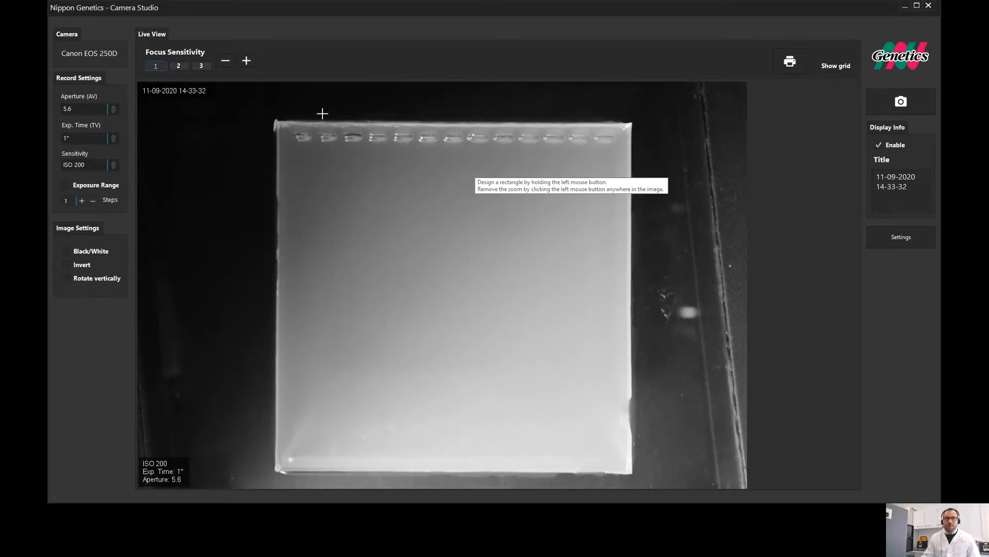
{"action": "mouse_move", "coordinate": [295, 107]}
{"action": "left_mouse_down"}
{"action": "mouse_move", "coordinate": [536, 248]}
{"action": "mouse_move", "coordinate": [545, 272]}
{"action": "left_mouse_up"}
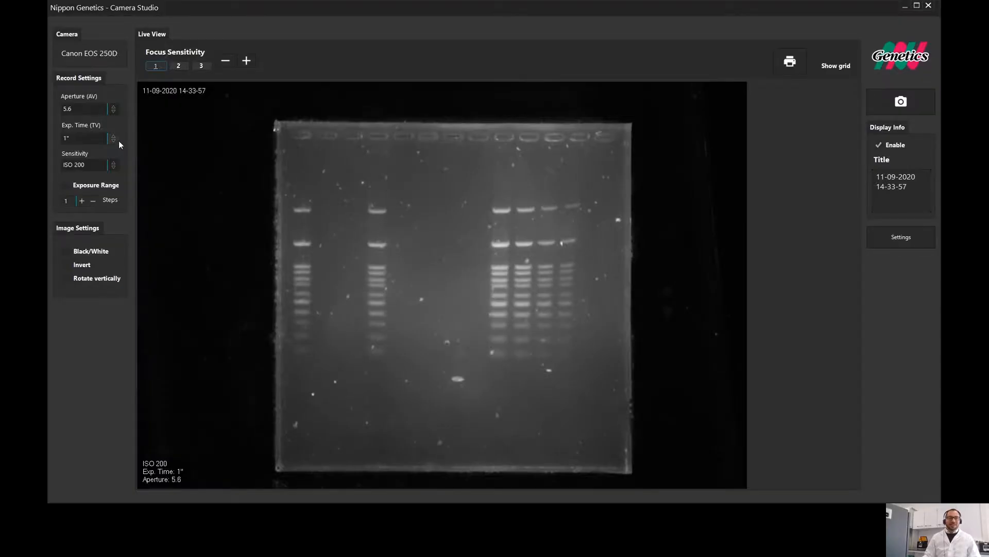
Step: Step the exposure time through 1/200 and 1/160 toward the 0"8 setting
{"action": "left_click", "coordinate": [115, 139]}
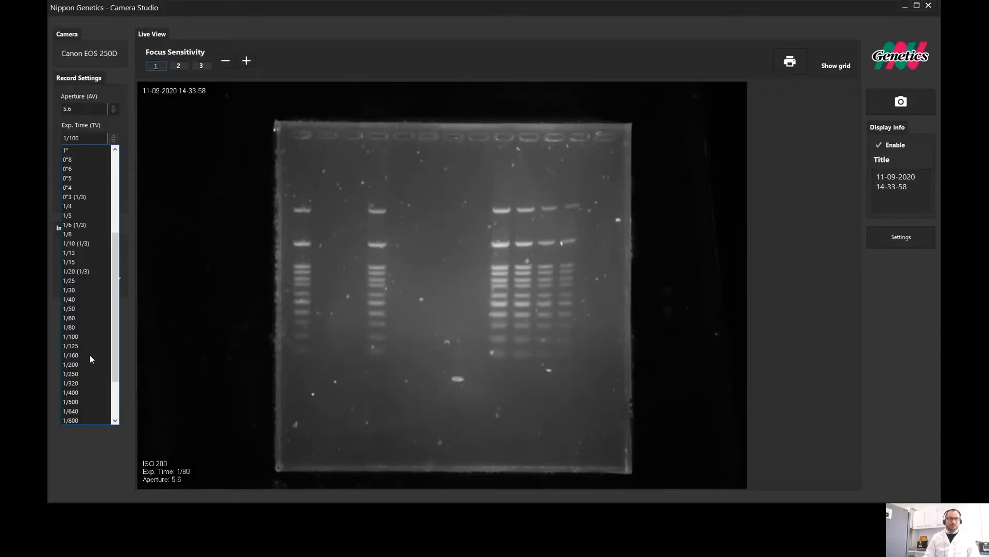
{"action": "left_click", "coordinate": [75, 366]}
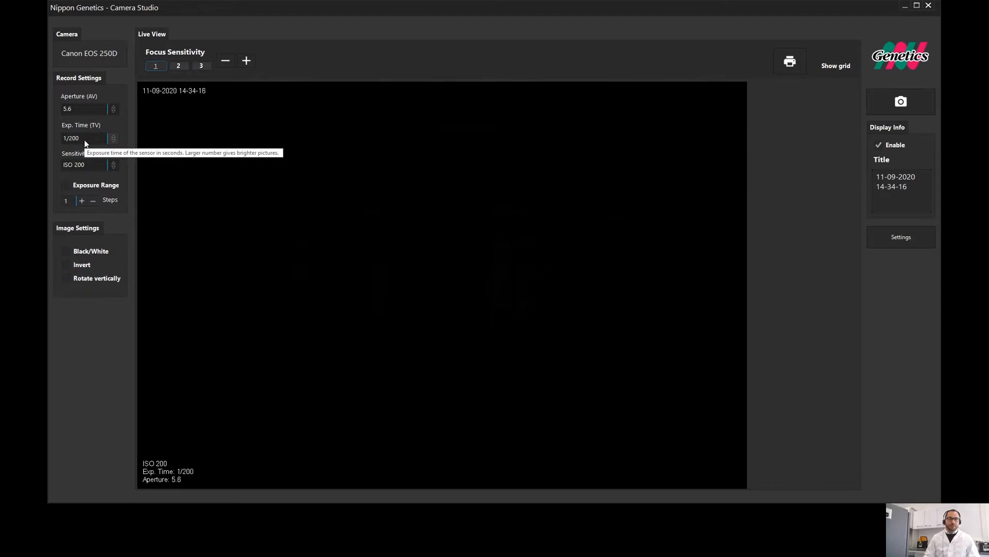
{"action": "left_click", "coordinate": [85, 138]}
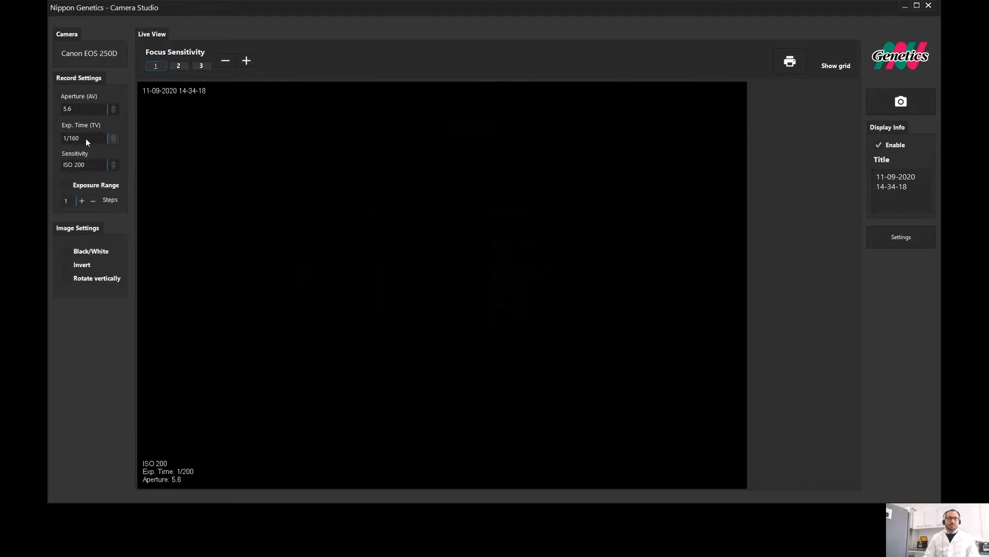
{"action": "scroll", "coordinate": [85, 139], "scroll_direction": "up", "scroll_amount": 4}
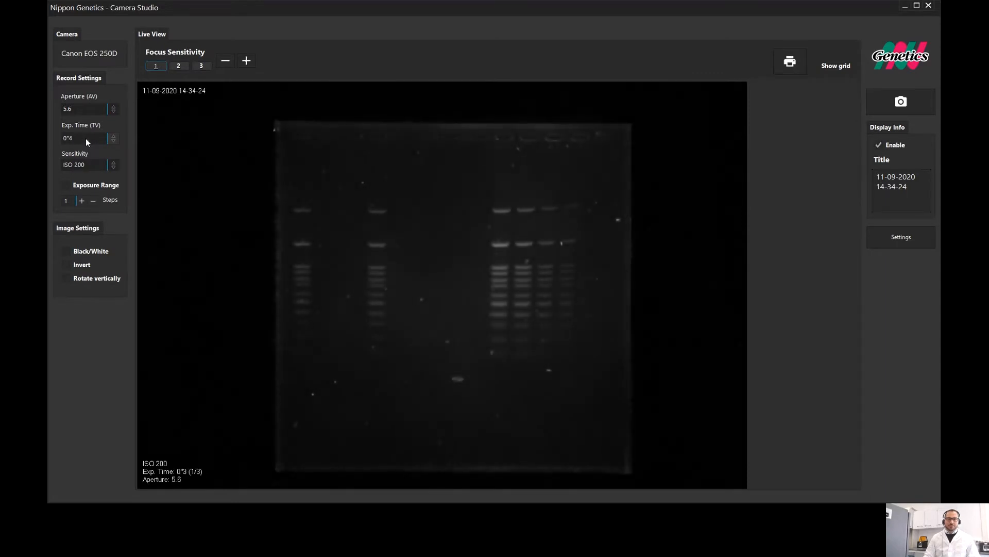
{"action": "scroll", "coordinate": [86, 138], "scroll_direction": "up", "scroll_amount": 1}
{"action": "scroll", "coordinate": [86, 138], "scroll_direction": "up", "scroll_amount": 1}
{"action": "scroll", "coordinate": [86, 138], "scroll_direction": "up", "scroll_amount": 1}
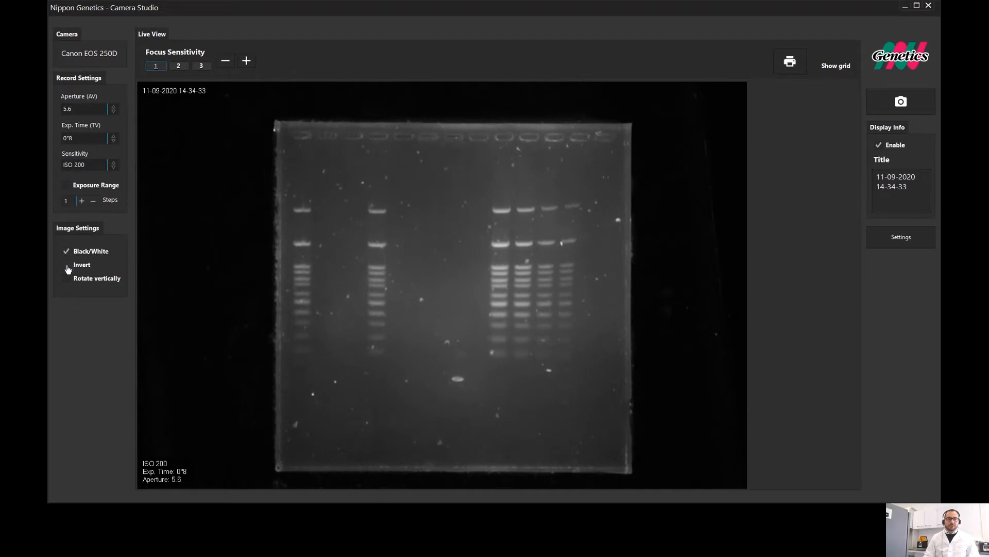
Step: Try Invert and vertical rotation, then return the gel image uninverted and upright
{"action": "left_click", "coordinate": [66, 266]}
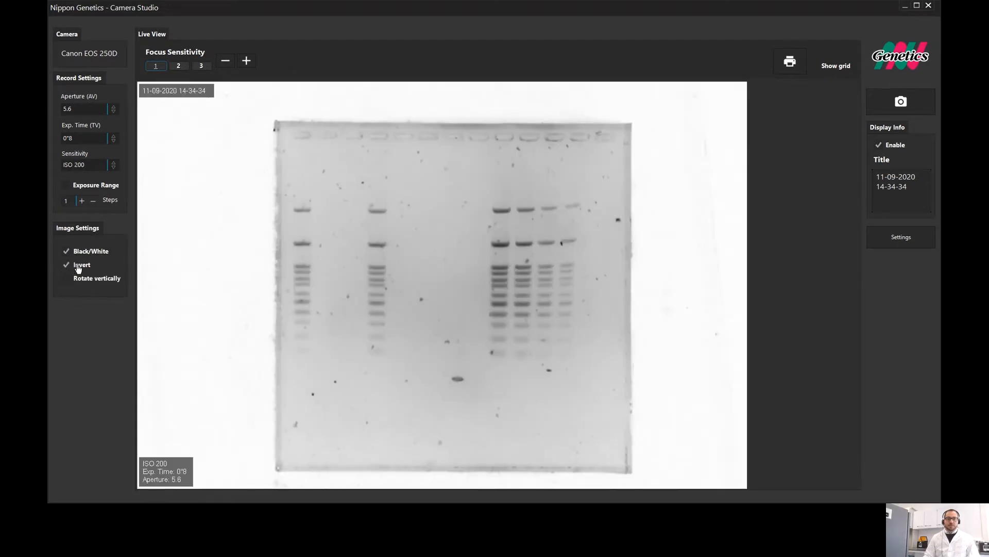
{"action": "left_click", "coordinate": [71, 283]}
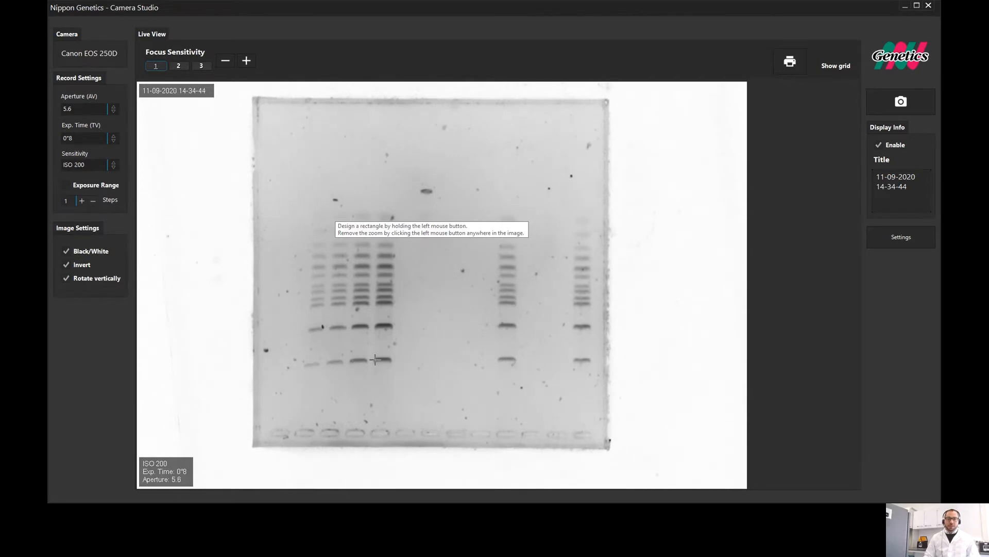
{"action": "left_click", "coordinate": [68, 281]}
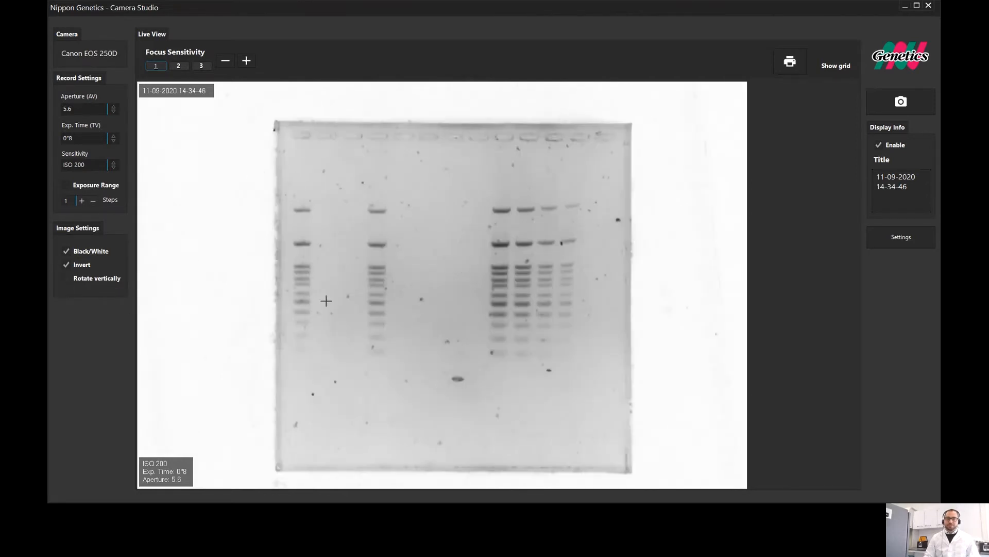
{"action": "left_click", "coordinate": [67, 267]}
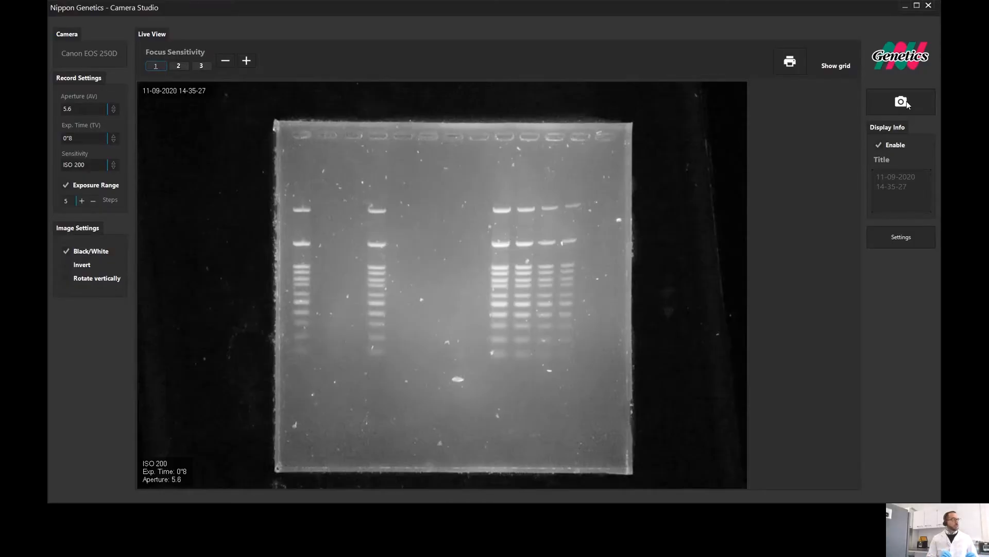
Step: Capture a bracketed series of gel images at different exposures
{"action": "left_click", "coordinate": [903, 102]}
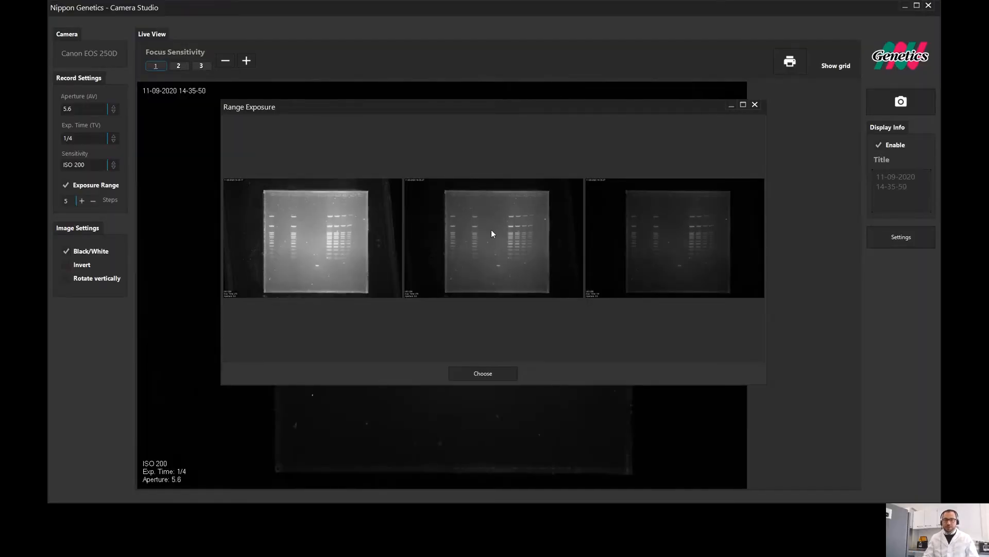
Step: Choose the darkest exposure thumbnail and save it as the Webinar FAS Digi TIFF
{"action": "left_click", "coordinate": [657, 236]}
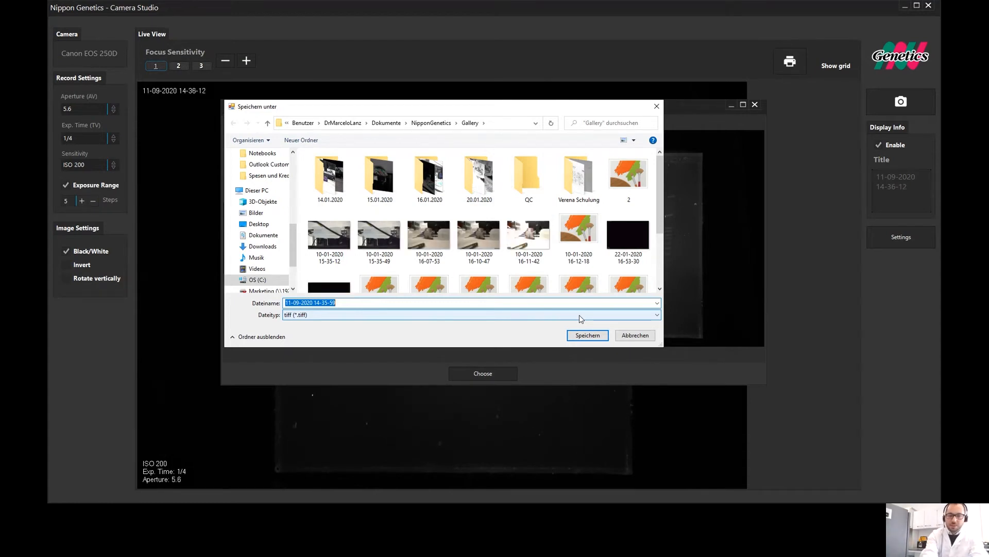
{"action": "type", "text": "Webinar FA"}
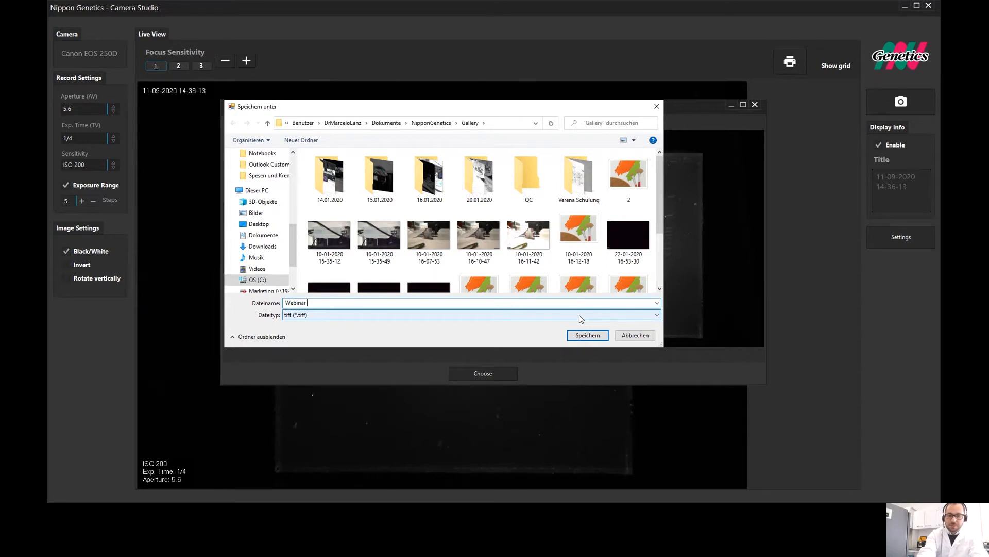
{"action": "type", "text": "S Digi PRO"}
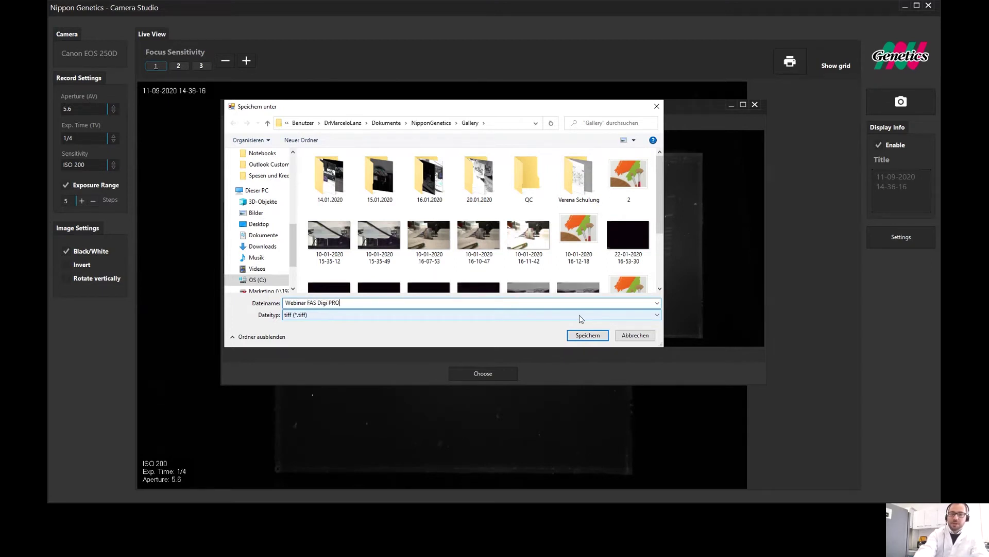
{"action": "key", "text": "Return"}
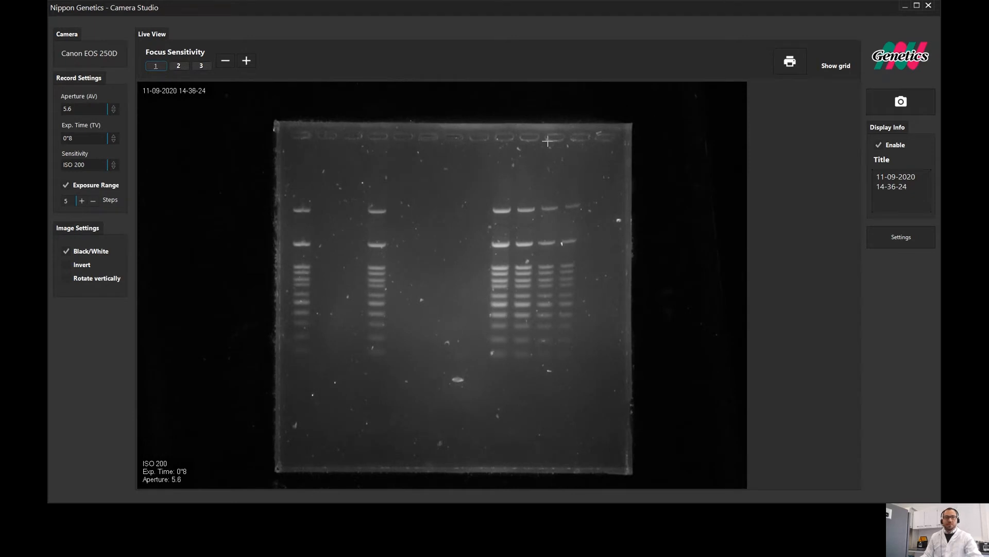
Step: Turn off Exposure Range, try ISO 1600 then return to ISO 200, and capture a single image
{"action": "left_click", "coordinate": [68, 188]}
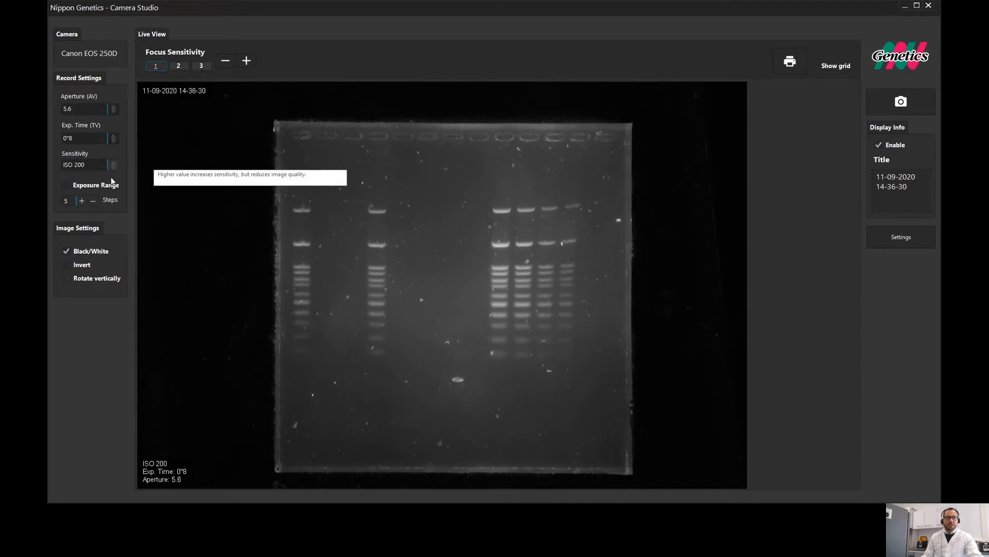
{"action": "left_click", "coordinate": [89, 165]}
{"action": "left_click", "coordinate": [95, 223]}
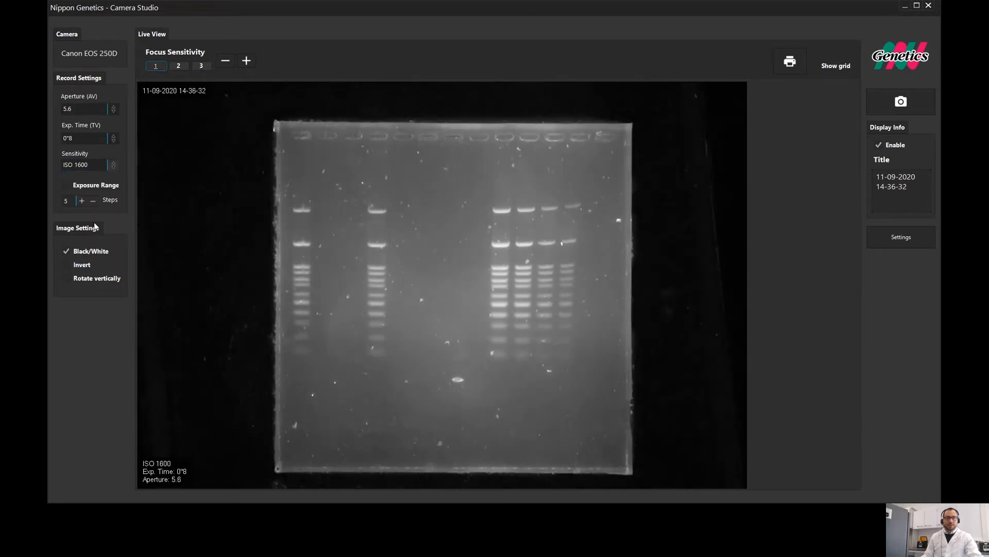
{"action": "left_click", "coordinate": [103, 165]}
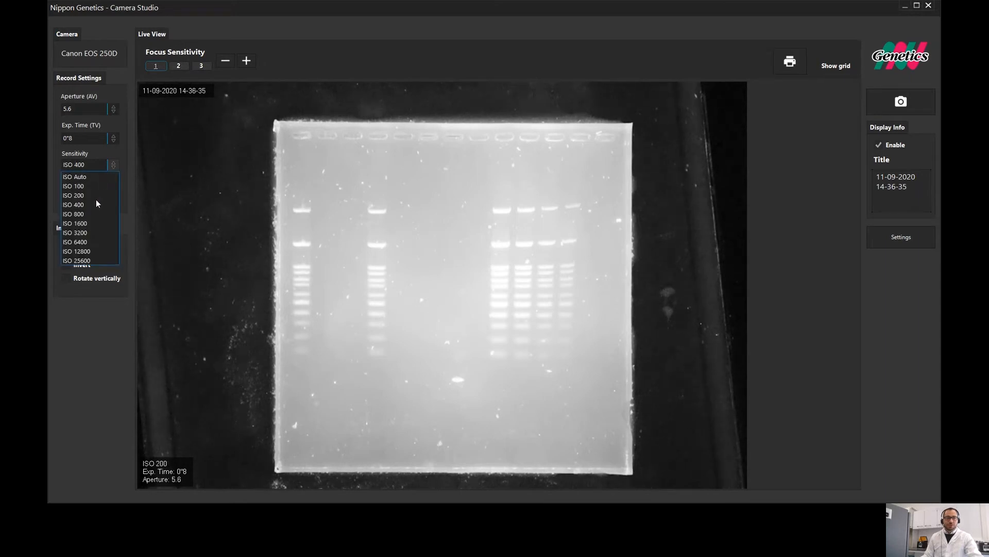
{"action": "left_click", "coordinate": [95, 195]}
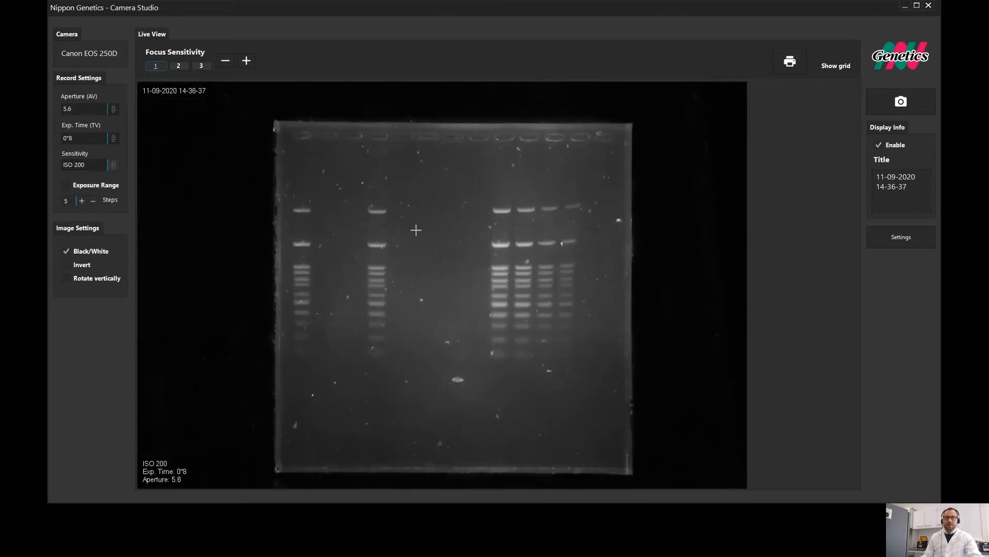
{"action": "left_click", "coordinate": [913, 107]}
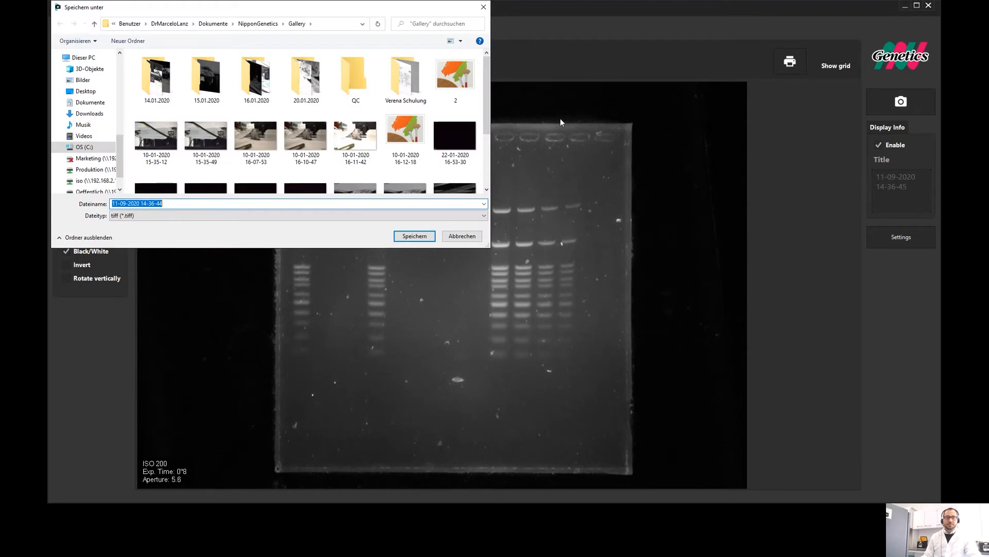
{"action": "type", "text": "we"}
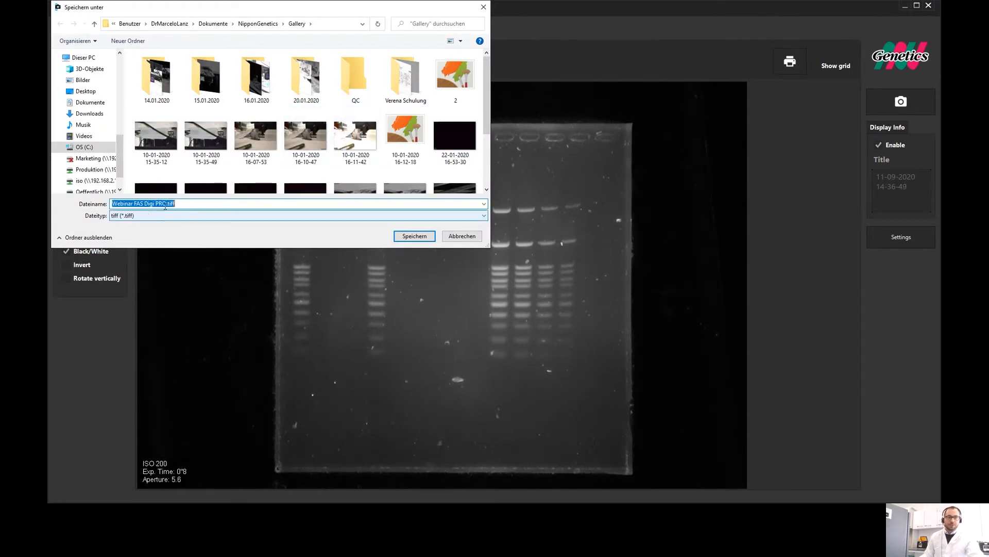
Step: Save the capture as Webinar FAS Digi PRO 2.tiff in the Gallery folder
{"action": "left_click", "coordinate": [148, 216]}
{"action": "type", "text": "2"}
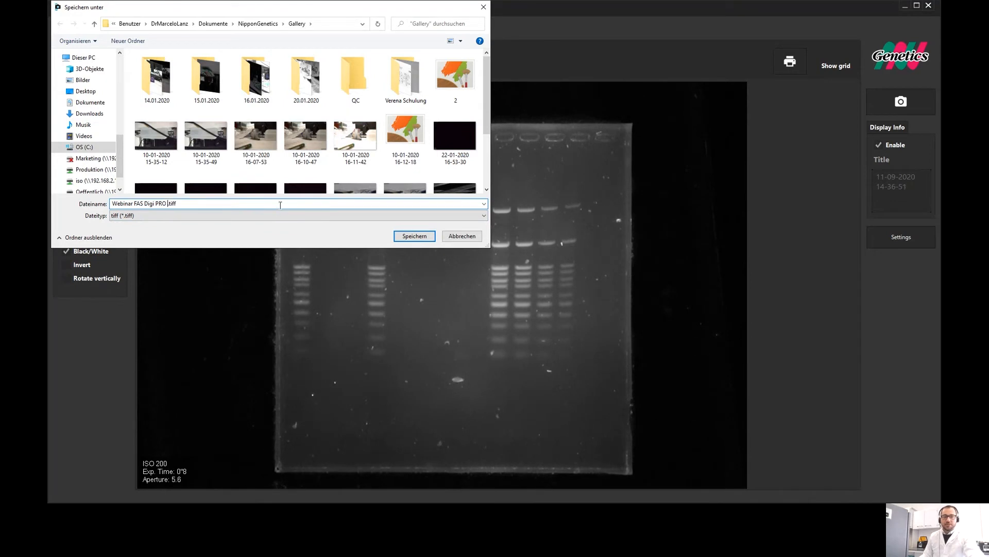
{"action": "left_click", "coordinate": [417, 237]}
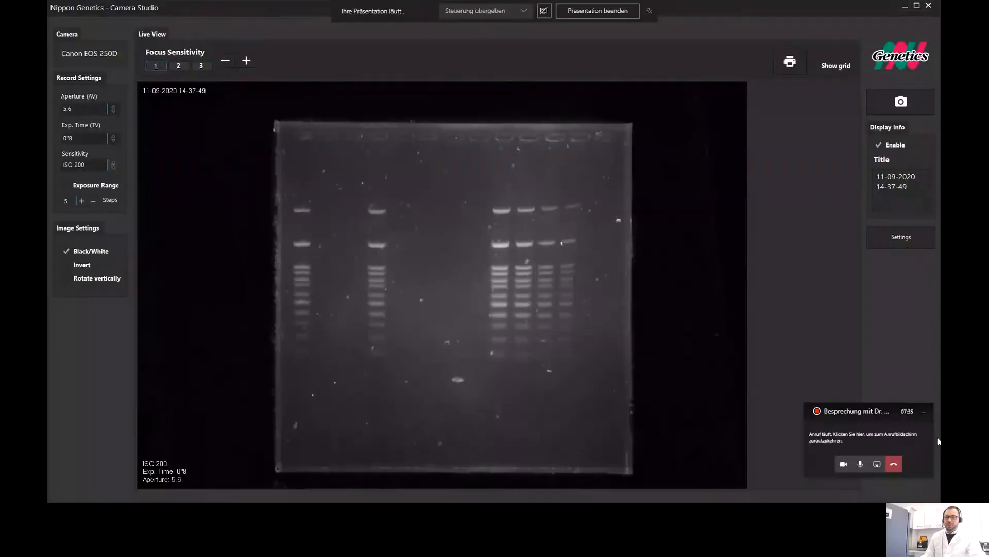
{"action": "left_click", "coordinate": [922, 416]}
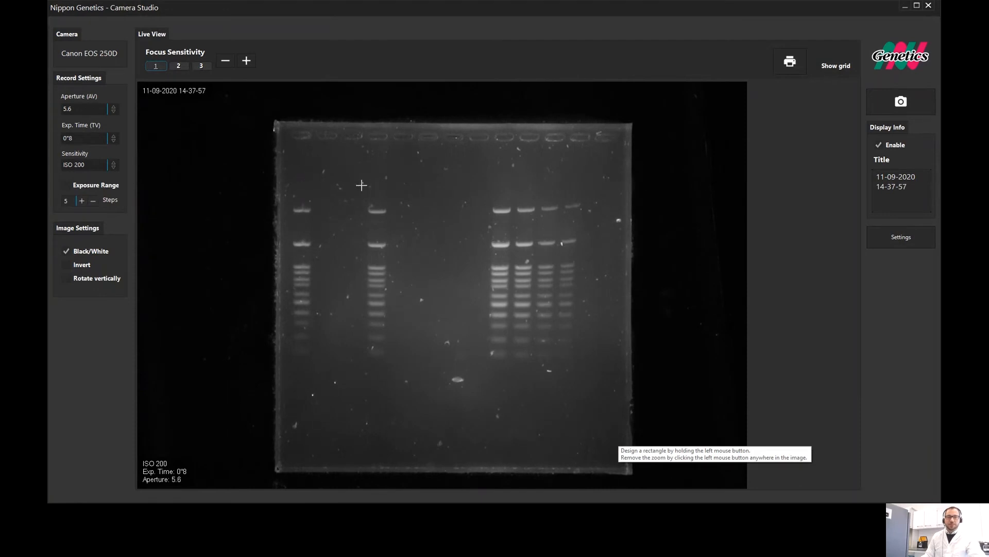
{"action": "left_click_drag", "start_coordinate": [284, 130], "coordinate": [534, 294]}
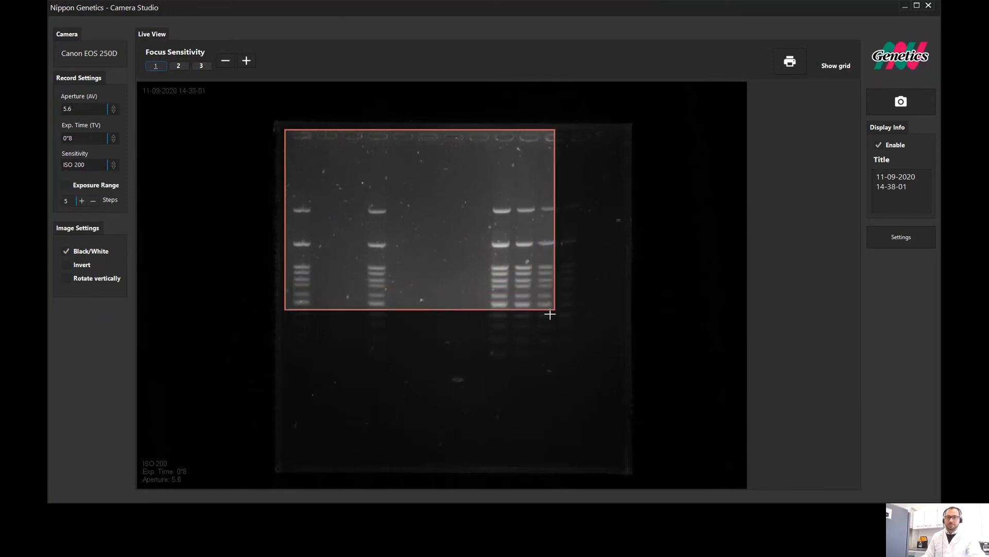
{"action": "mouse_move", "coordinate": [534, 294]}
{"action": "left_mouse_down"}
{"action": "mouse_move", "coordinate": [413, 178]}
{"action": "mouse_move", "coordinate": [567, 292]}
{"action": "left_mouse_up"}
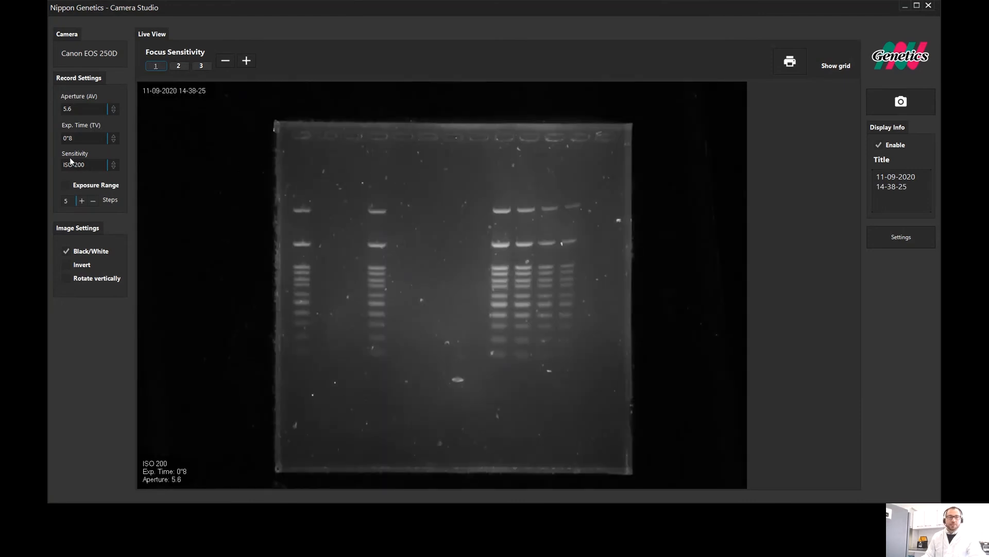
Step: Set the exposure time to 1"3 and the aperture to 8
{"action": "left_click", "coordinate": [114, 139]}
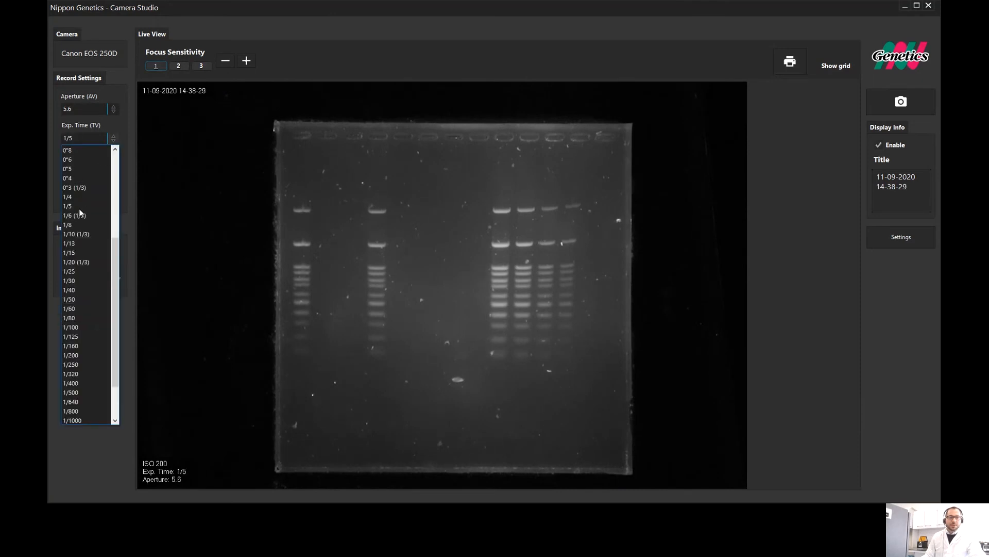
{"action": "scroll", "coordinate": [83, 174], "scroll_direction": "up", "scroll_amount": 3}
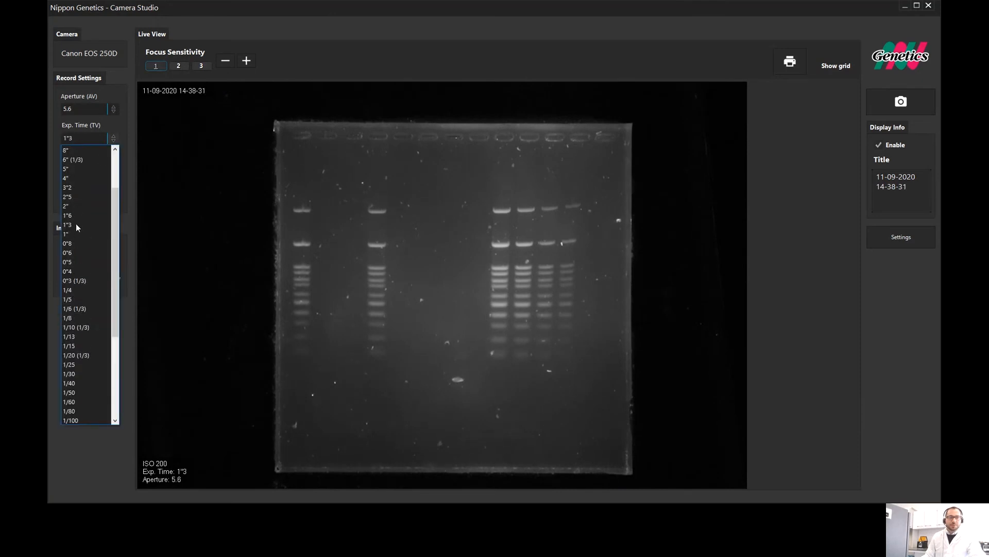
{"action": "left_click", "coordinate": [72, 225]}
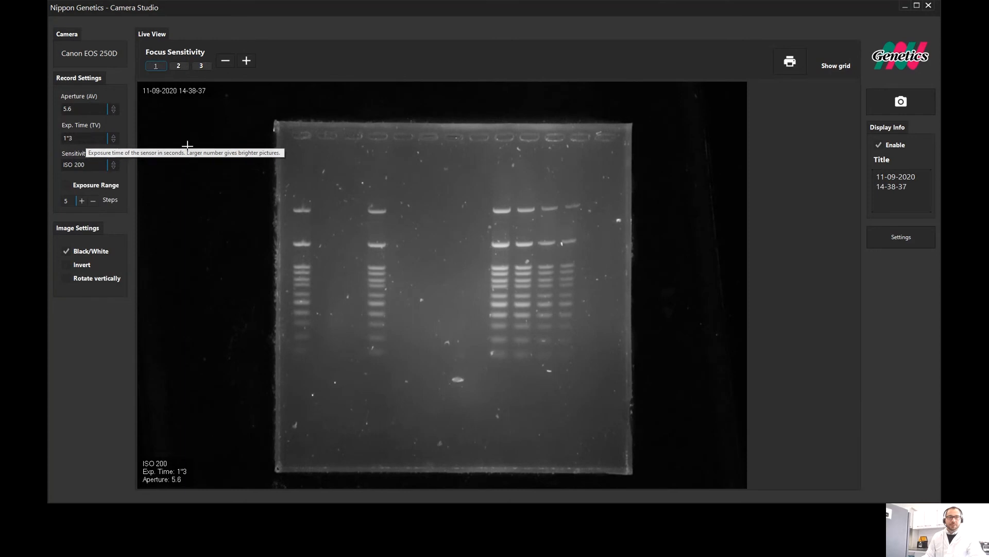
{"action": "left_click", "coordinate": [113, 108]}
{"action": "left_click", "coordinate": [85, 150]}
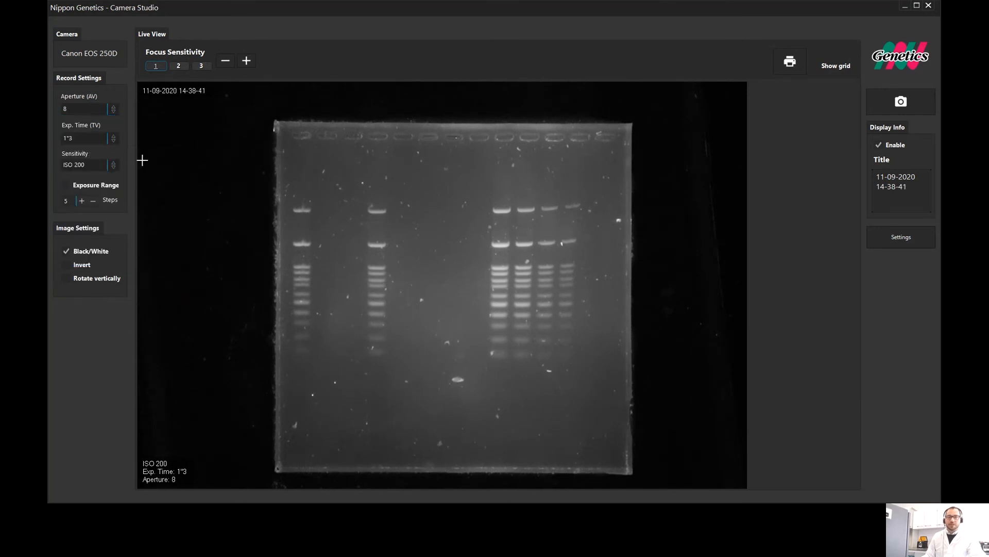
Step: Raise the exposure time to 2 seconds and capture a new gel image
{"action": "left_click", "coordinate": [113, 139]}
{"action": "scroll", "coordinate": [92, 186], "scroll_direction": "up", "scroll_amount": 3}
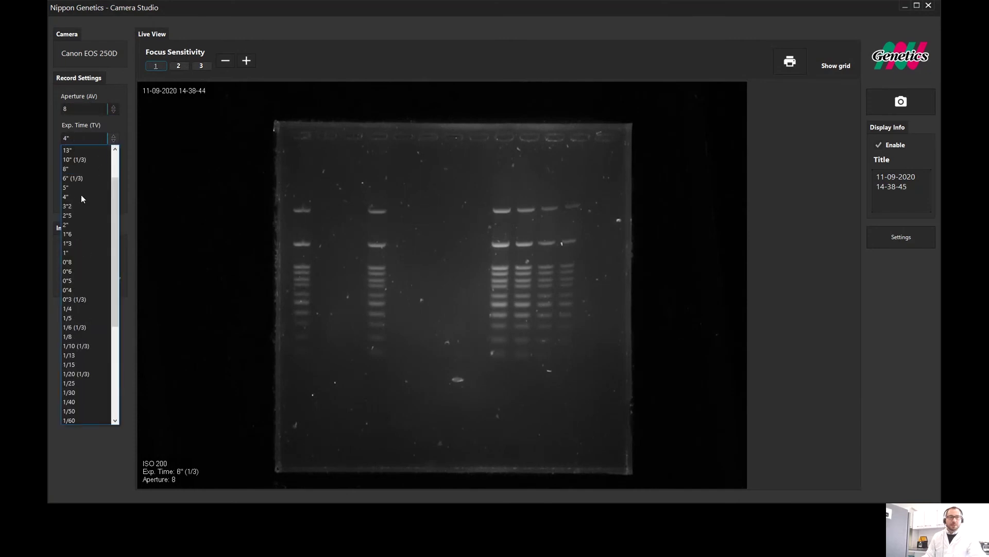
{"action": "left_click", "coordinate": [68, 224]}
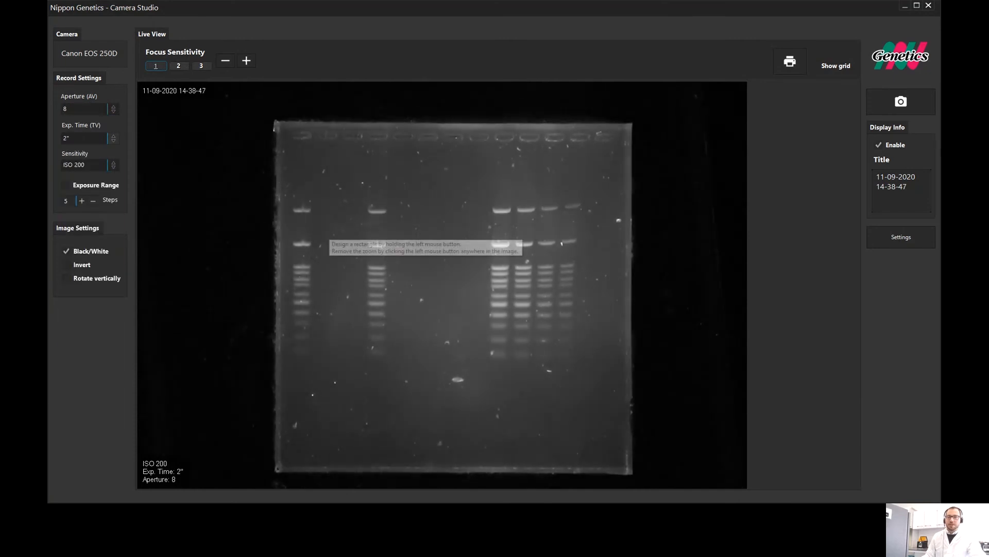
{"action": "left_click", "coordinate": [908, 102]}
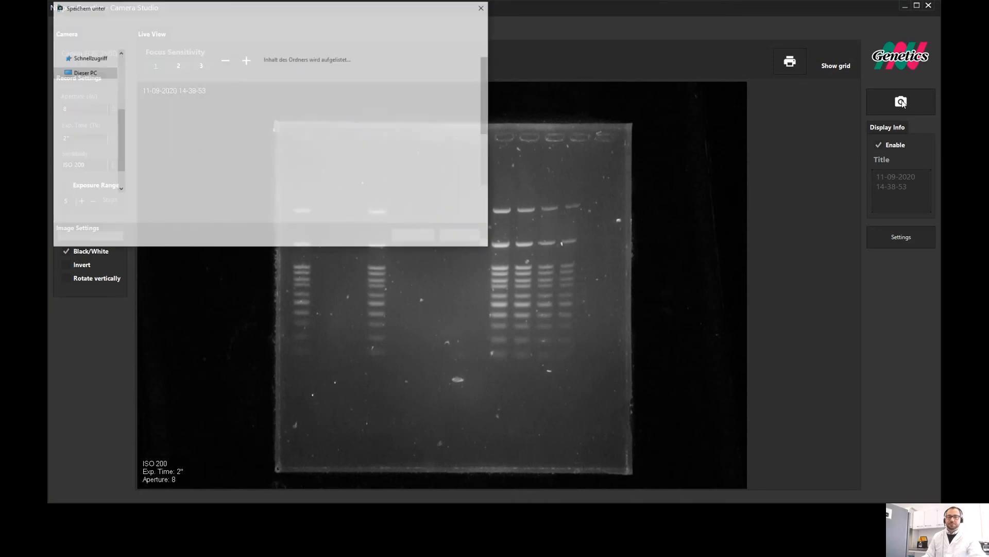
{"action": "type", "text": "we"}
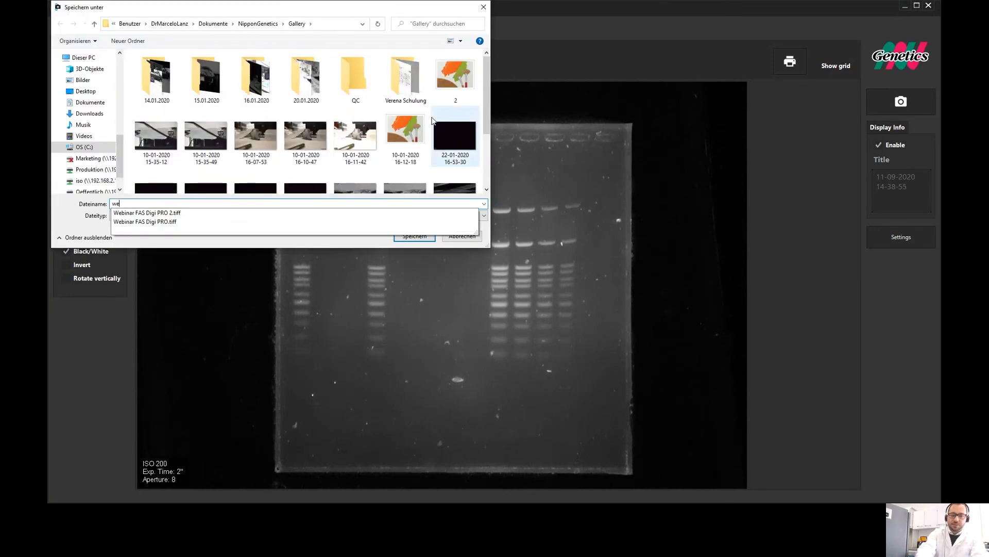
{"action": "type", "text": "bind"}
Step: Accept the Webinar FAS Digi PRO 2.tiff suggestion and remove the 2 to renumber it
{"action": "key", "text": "BackSpace"}
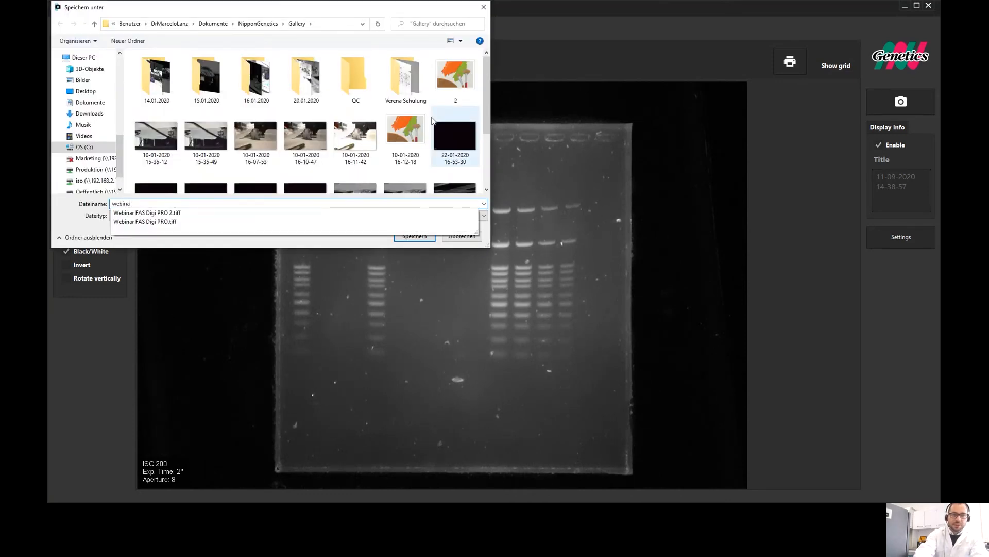
{"action": "type", "text": "a"}
{"action": "key", "text": "Down"}
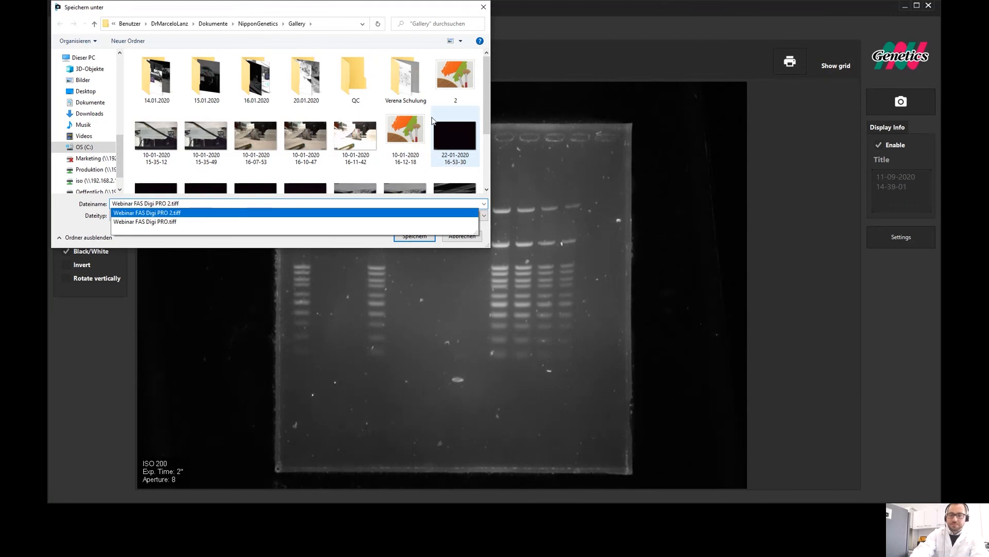
{"action": "key", "text": "Left"}
{"action": "key", "text": "Left"}
{"action": "key", "text": "Left"}
{"action": "key", "text": "BackSpace"}
{"action": "type", "text": "3"}
Step: Save as Webinar FAS Digi PRO 3.tiff and pan the opened image to the lower gel lanes
{"action": "key", "text": "Return"}
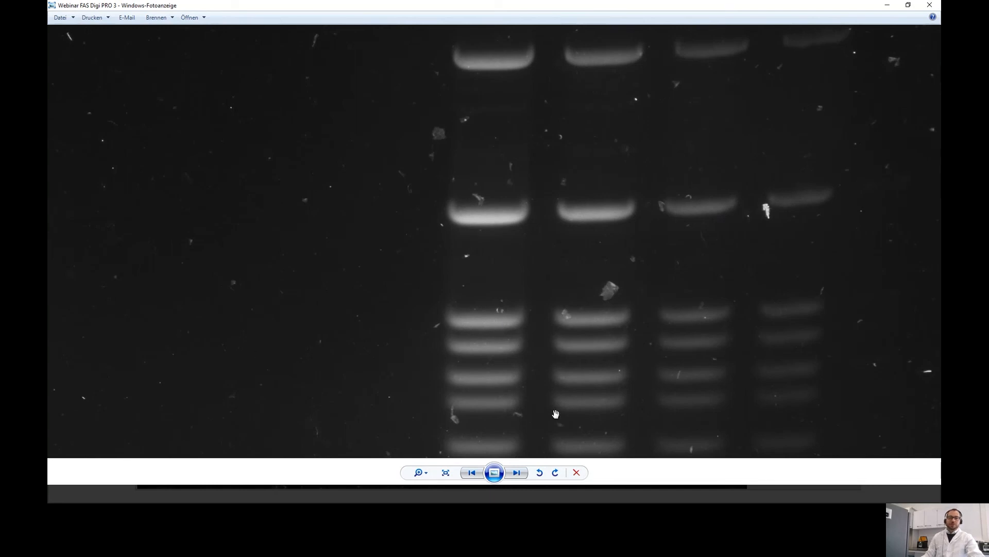
{"action": "scroll", "coordinate": [497, 355], "scroll_direction": "down", "scroll_amount": 2}
{"action": "scroll", "coordinate": [497, 354], "scroll_direction": "down", "scroll_amount": 2}
{"action": "scroll", "coordinate": [497, 355], "scroll_direction": "down", "scroll_amount": 1}
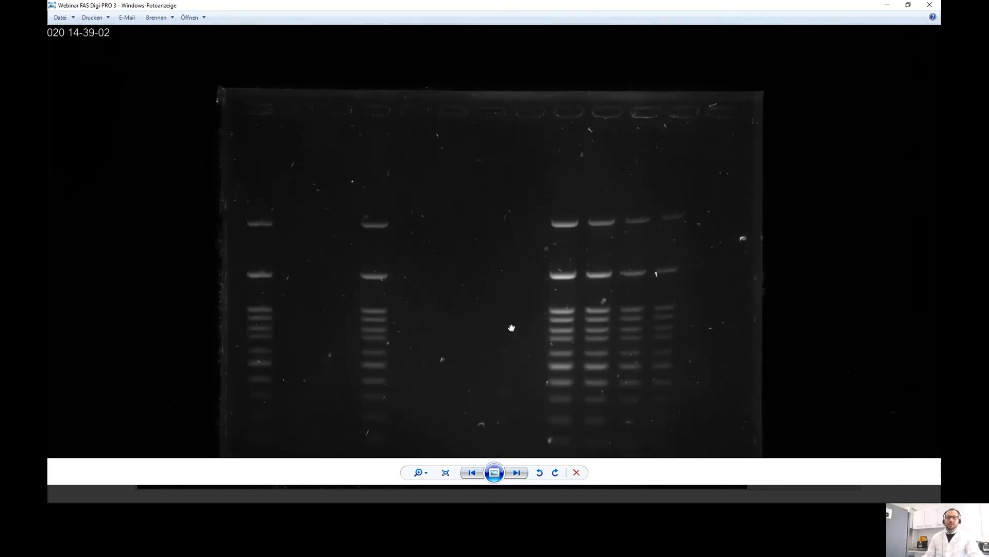
{"action": "left_click_drag", "start_coordinate": [511, 328], "coordinate": [477, 174]}
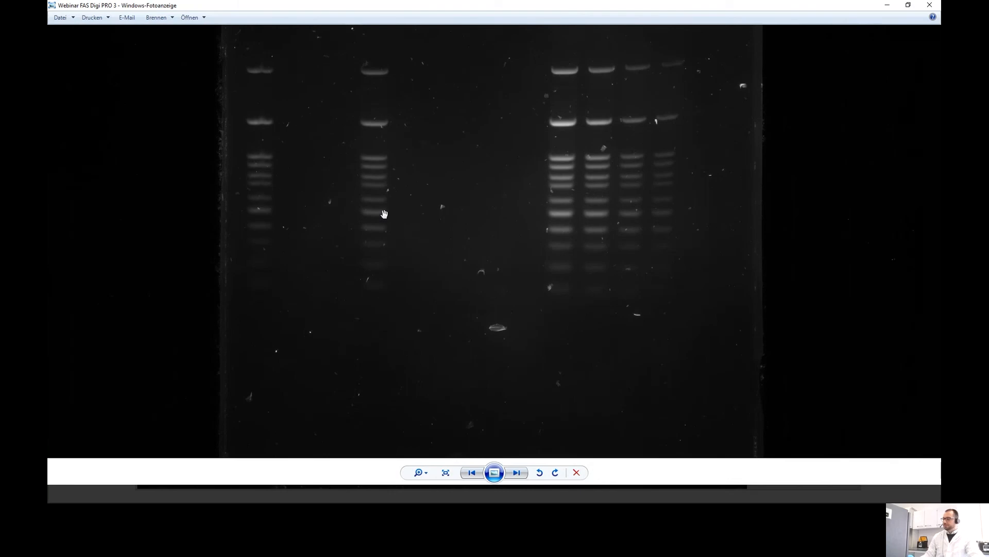